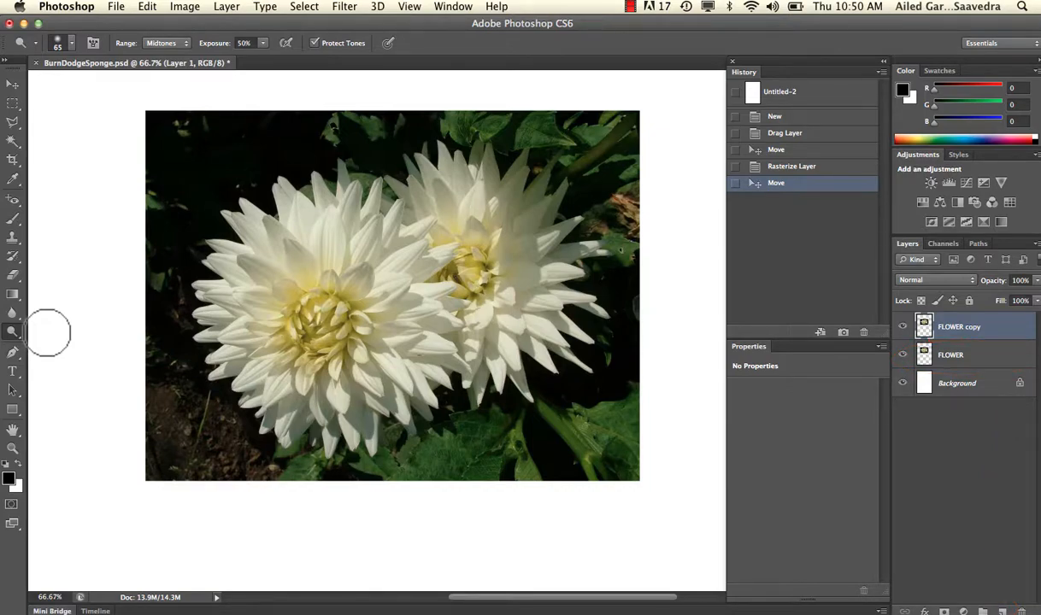
Set up the Dodge tool with the Shadows range and enlarge its brush to 200.
mouse_move(12, 331)
mouse_down()
mouse_move(46, 355)
mouse_move(51, 328)
mouse_up()
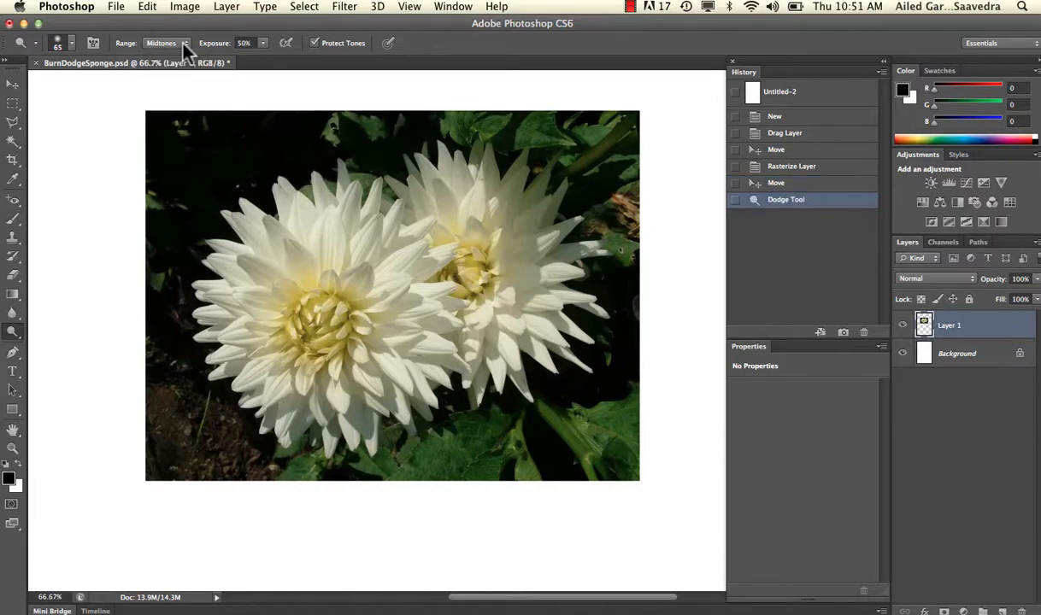
click(171, 43)
click(178, 33)
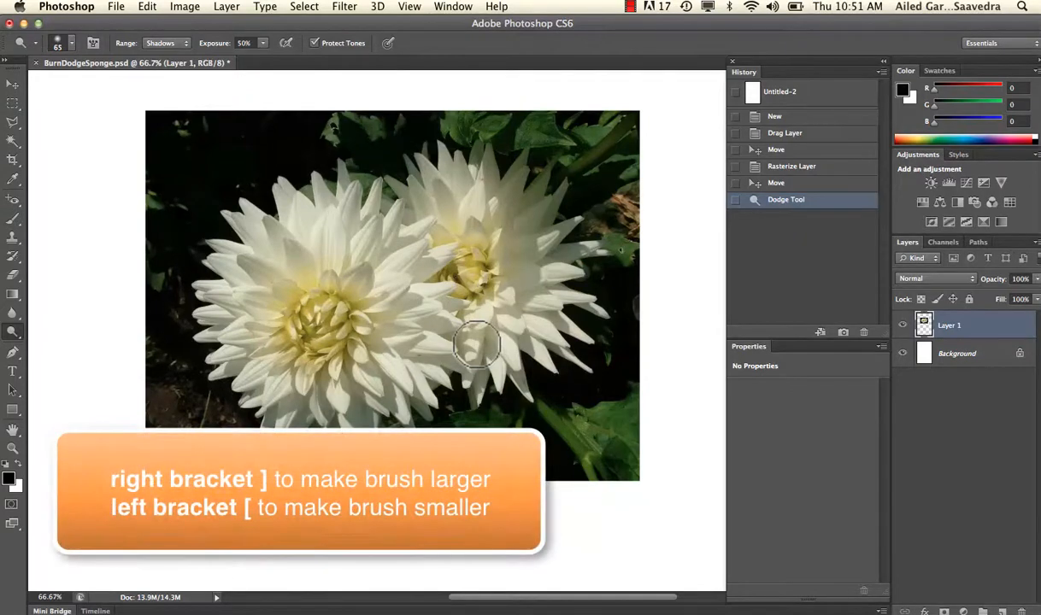
key(bracketright)
key(bracketright)
key(bracketright)
key(bracketright)
key(bracketright)
key(bracketright)
key(bracketright)
key(bracketright)
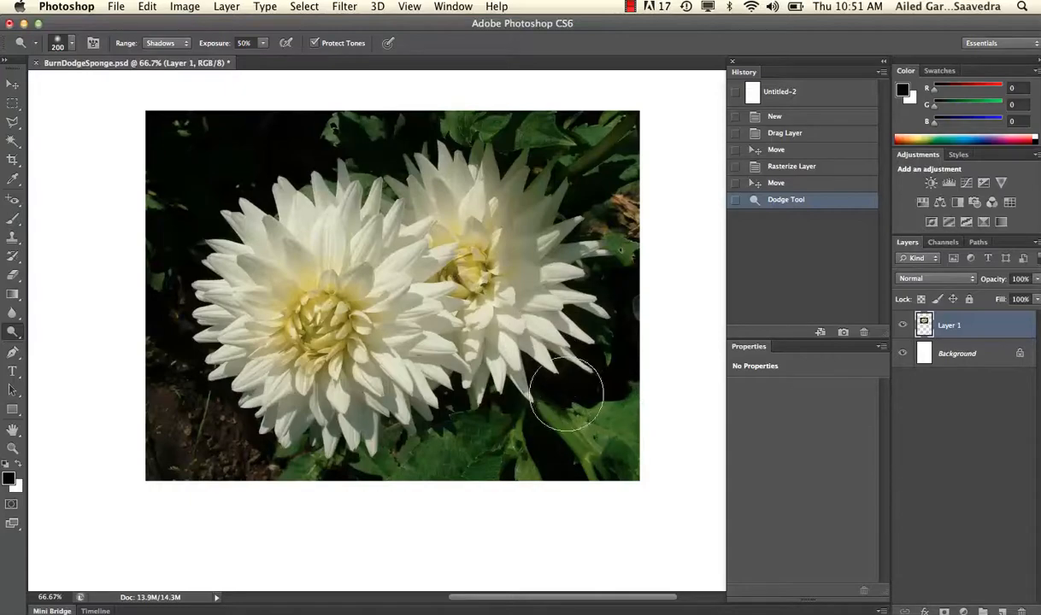
Dodge the shadows in the dark area and leaves below the back flower, and check the result close up.
mouse_move(589, 386)
mouse_down()
mouse_move(595, 360)
mouse_move(555, 346)
mouse_up()
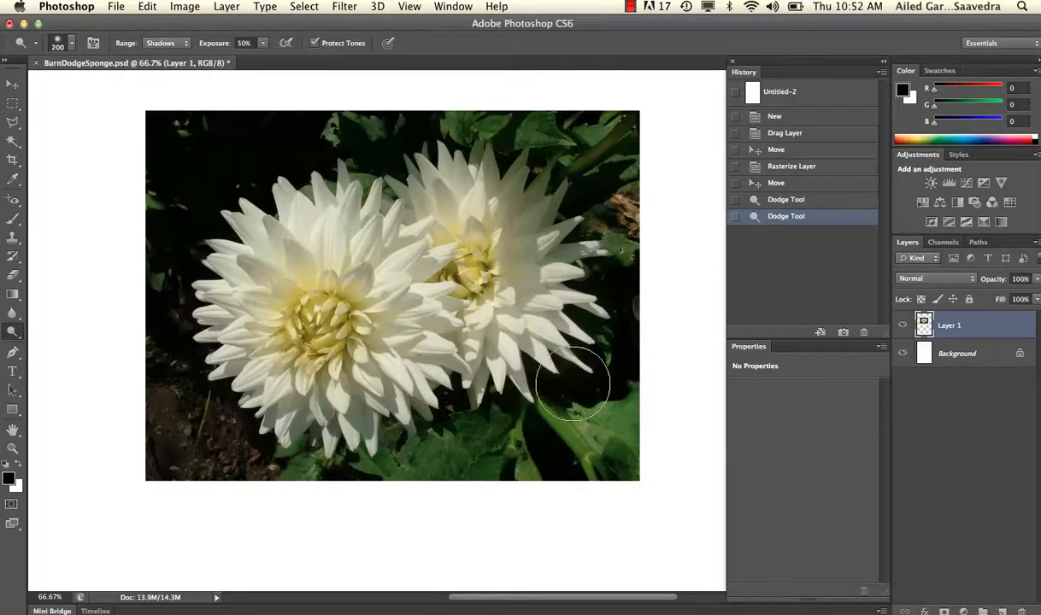
mouse_move(555, 368)
mouse_down()
mouse_move(592, 353)
mouse_move(599, 372)
mouse_move(565, 383)
mouse_move(614, 360)
mouse_move(577, 352)
mouse_up()
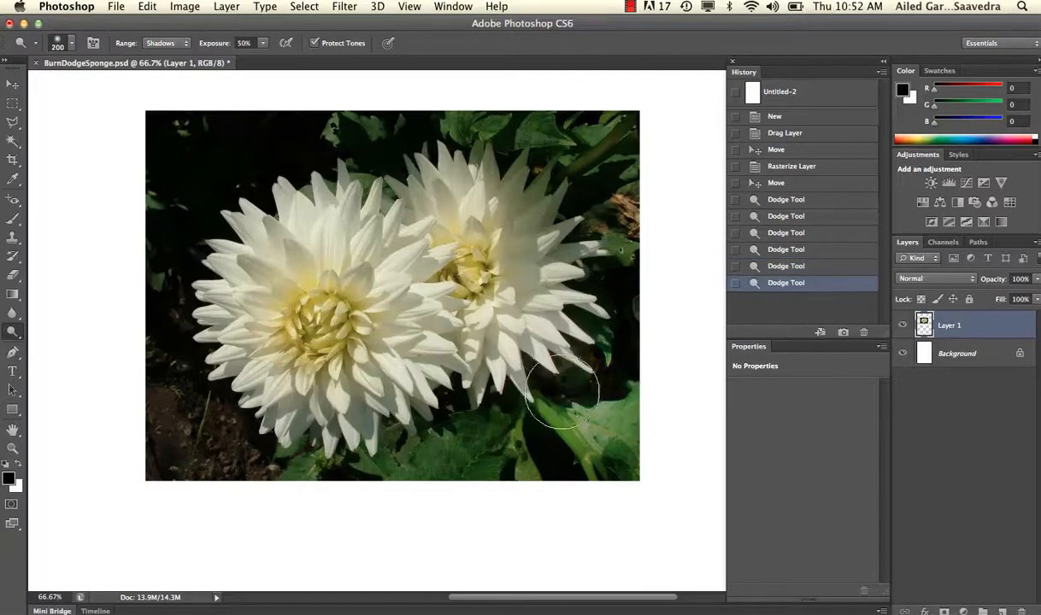
mouse_move(522, 373)
mouse_down()
mouse_move(560, 376)
mouse_move(598, 352)
mouse_move(581, 360)
mouse_up()
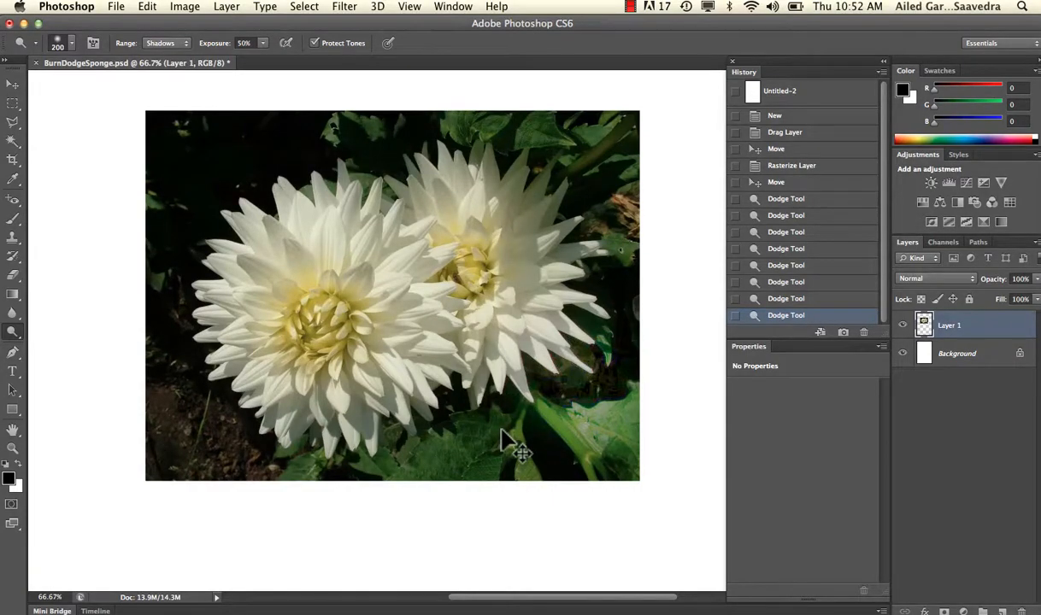
key(super+plus)
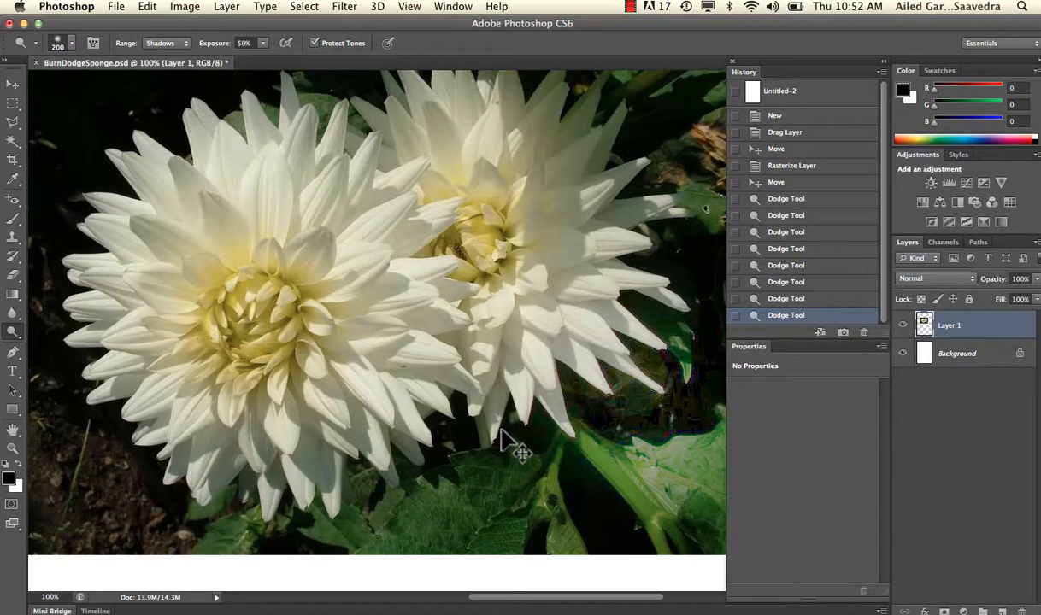
key(super+minus)
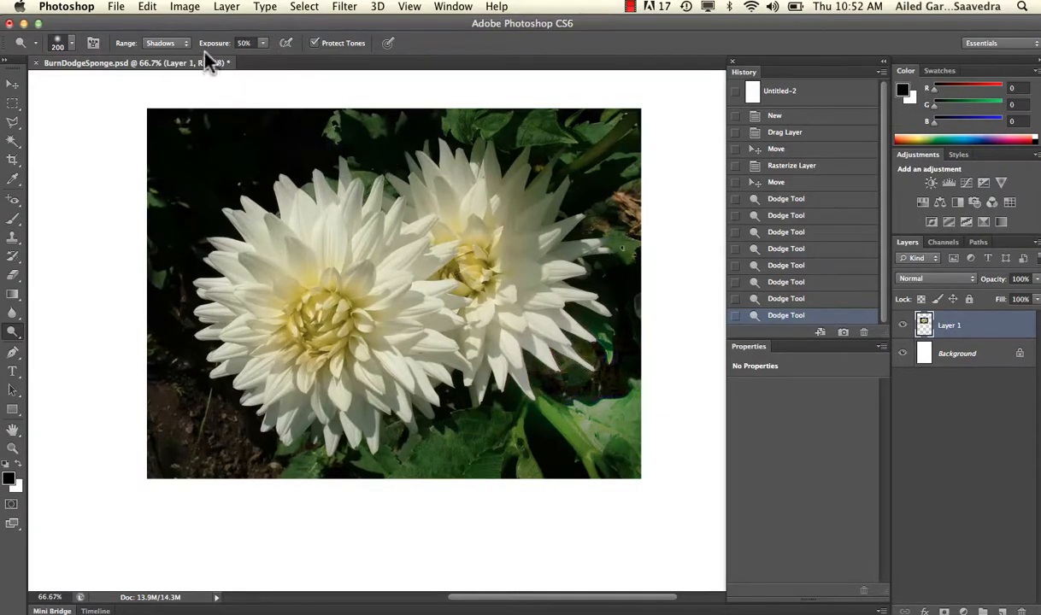
Switch the Dodge range to Midtones and lighten the upper petals of the back flower.
click(182, 45)
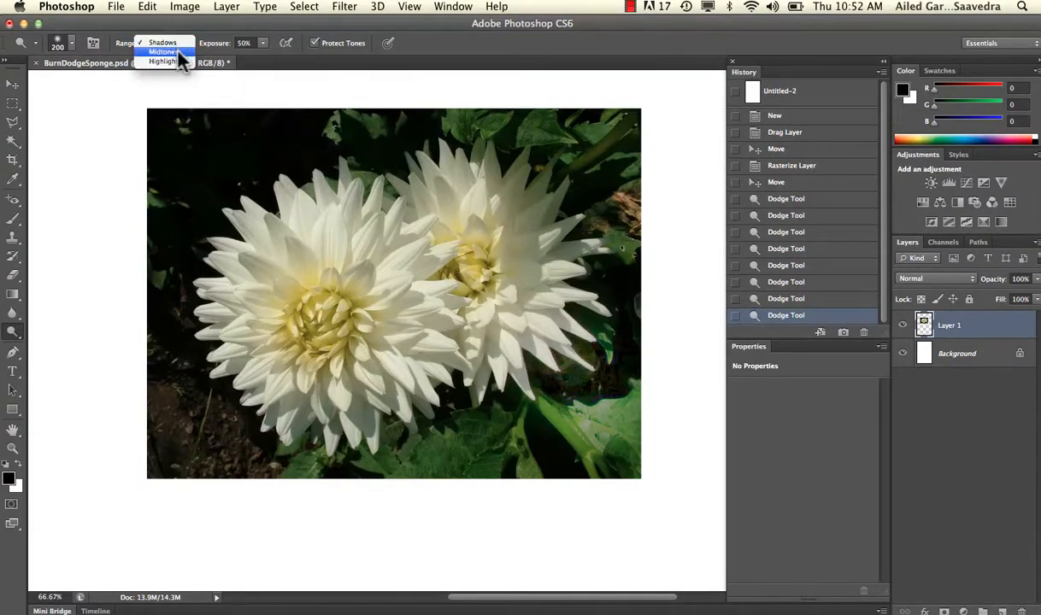
click(176, 53)
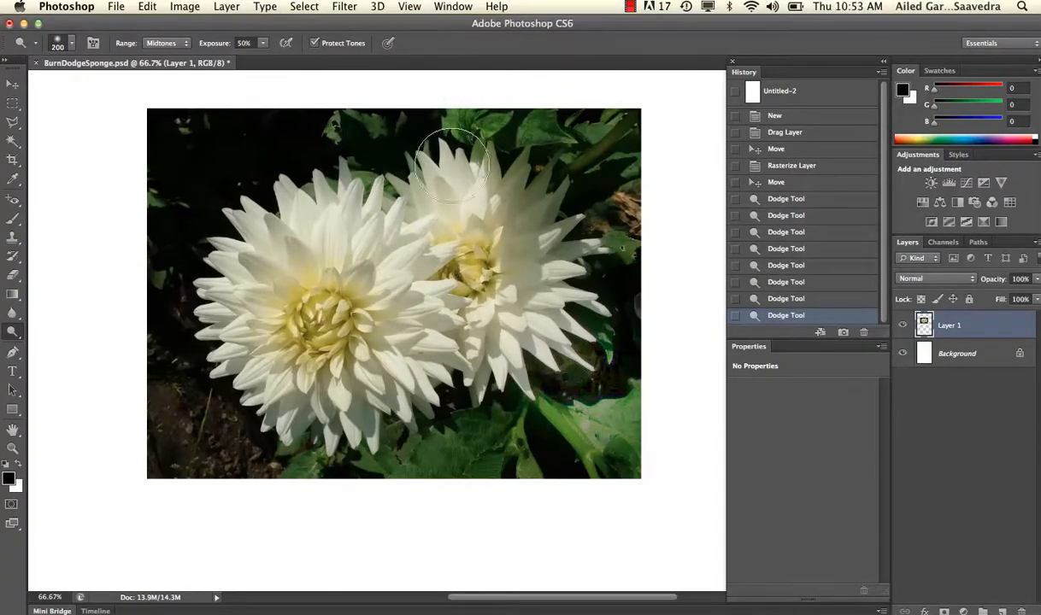
click(434, 188)
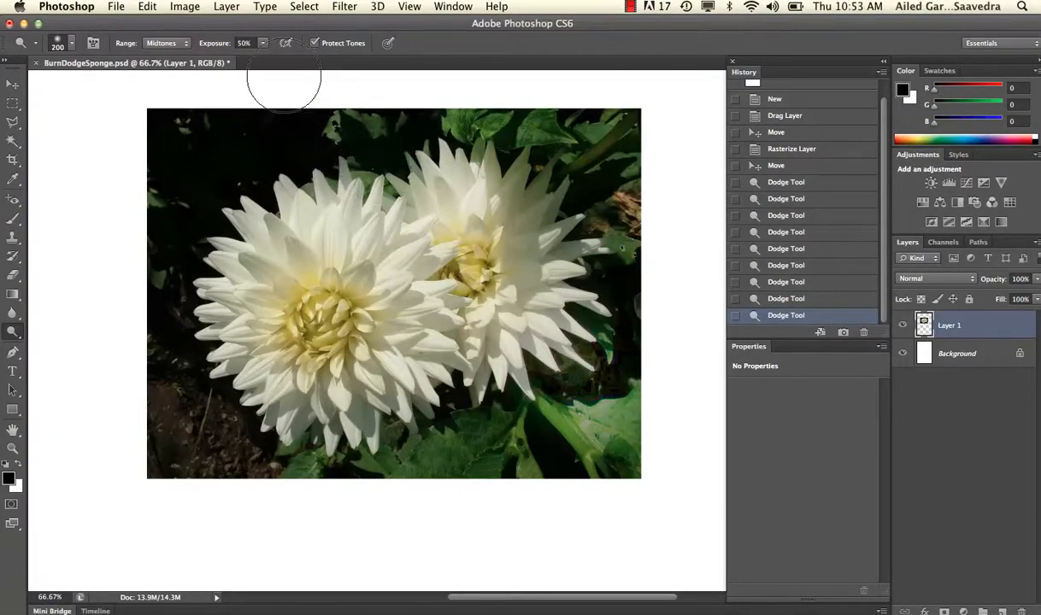
Switch the Dodge range to Highlights and brighten the upper petals of the front flower.
click(186, 43)
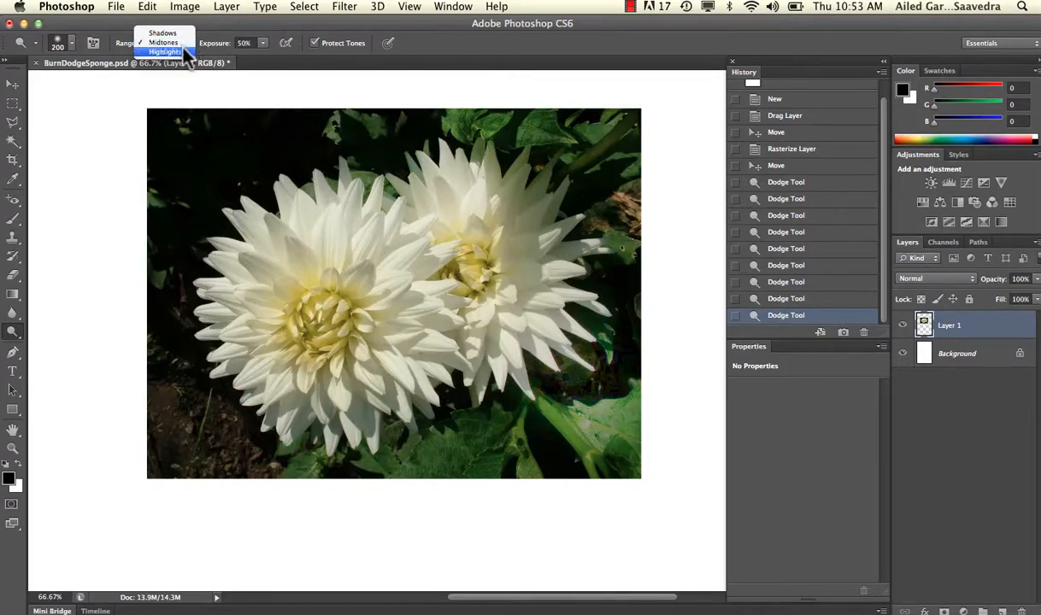
click(183, 51)
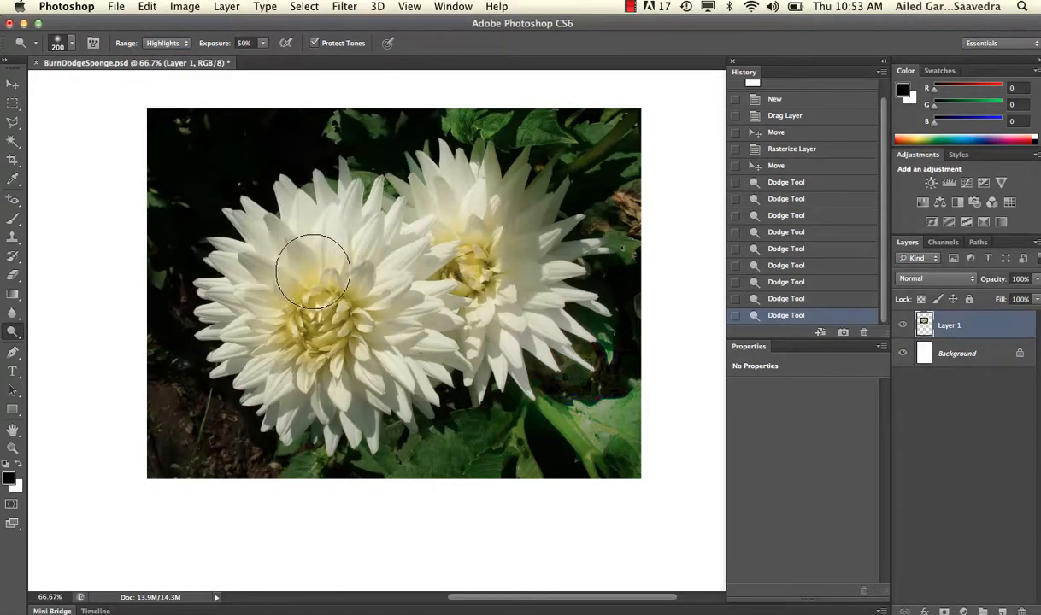
mouse_move(306, 266)
mouse_down()
mouse_move(301, 152)
mouse_move(316, 225)
mouse_move(302, 133)
mouse_move(320, 272)
mouse_move(313, 157)
mouse_move(321, 244)
mouse_move(316, 169)
mouse_move(317, 180)
mouse_up()
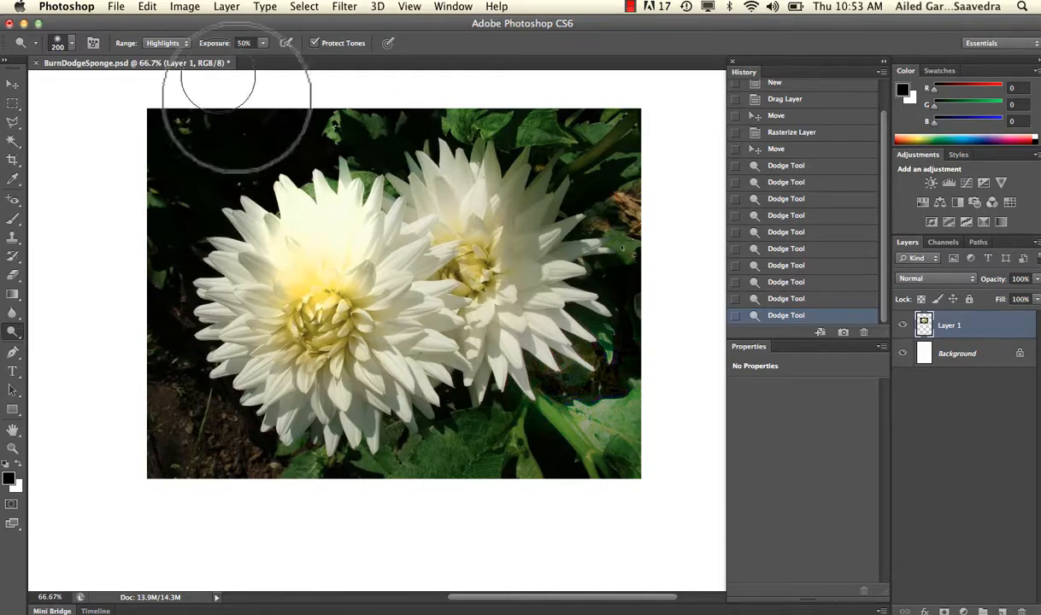
Lower the Dodge exposure to 12% and brighten the front flower's highlights, keeping the Highlights range.
click(186, 45)
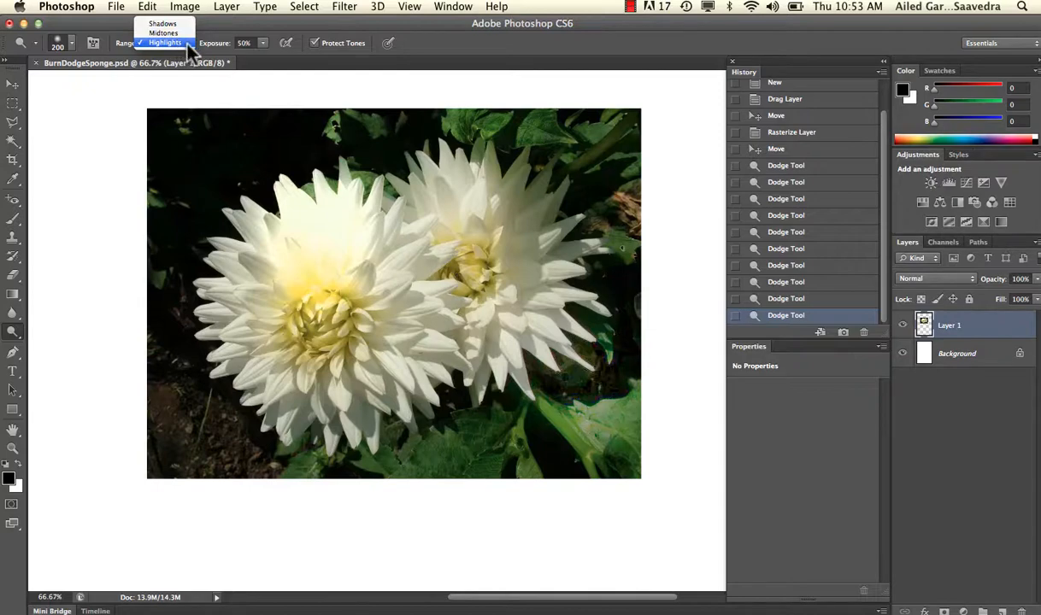
click(178, 42)
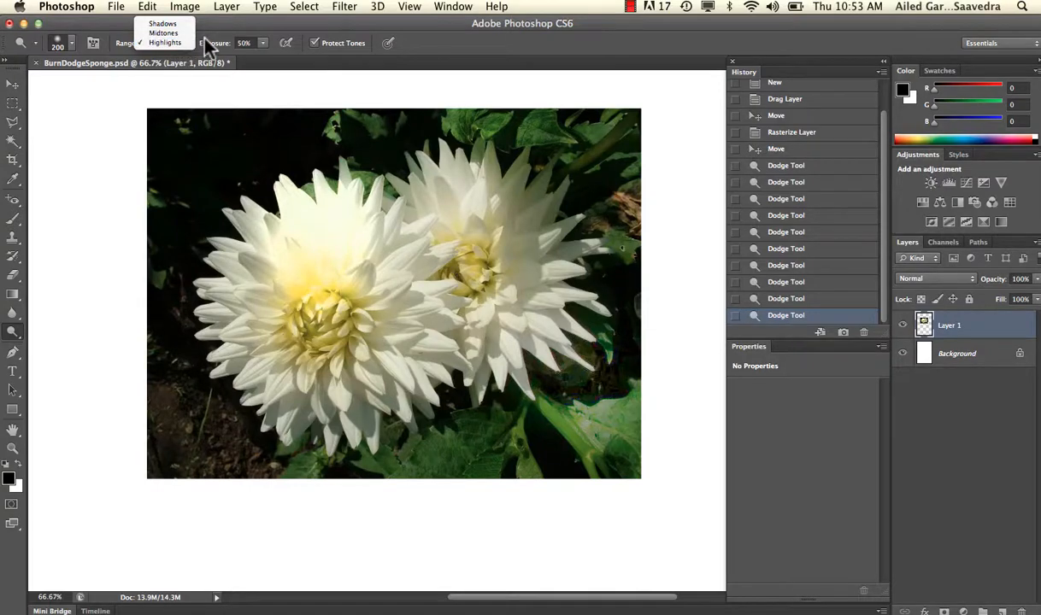
click(263, 43)
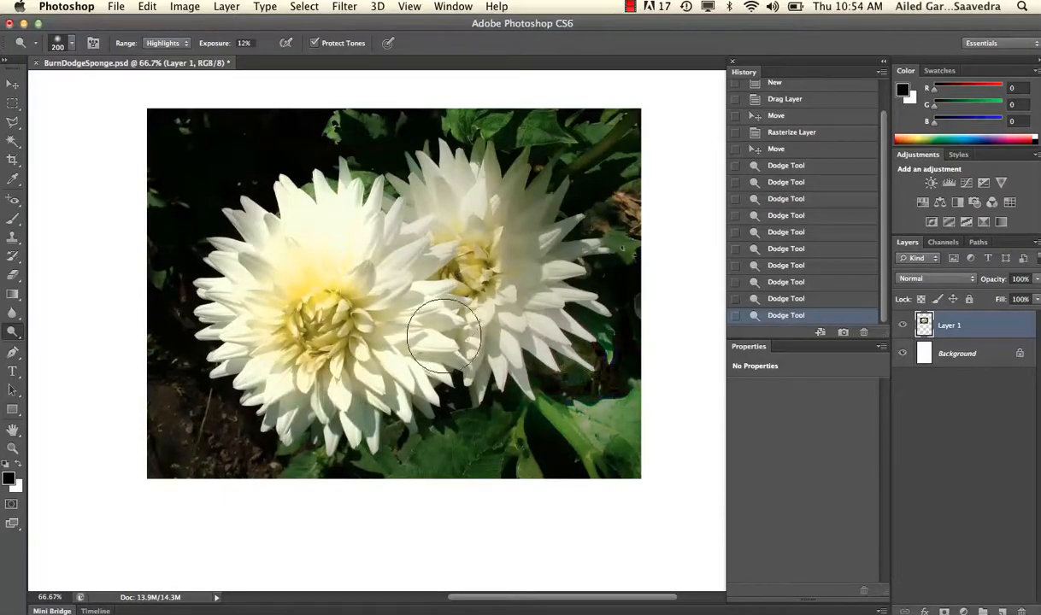
click(193, 225)
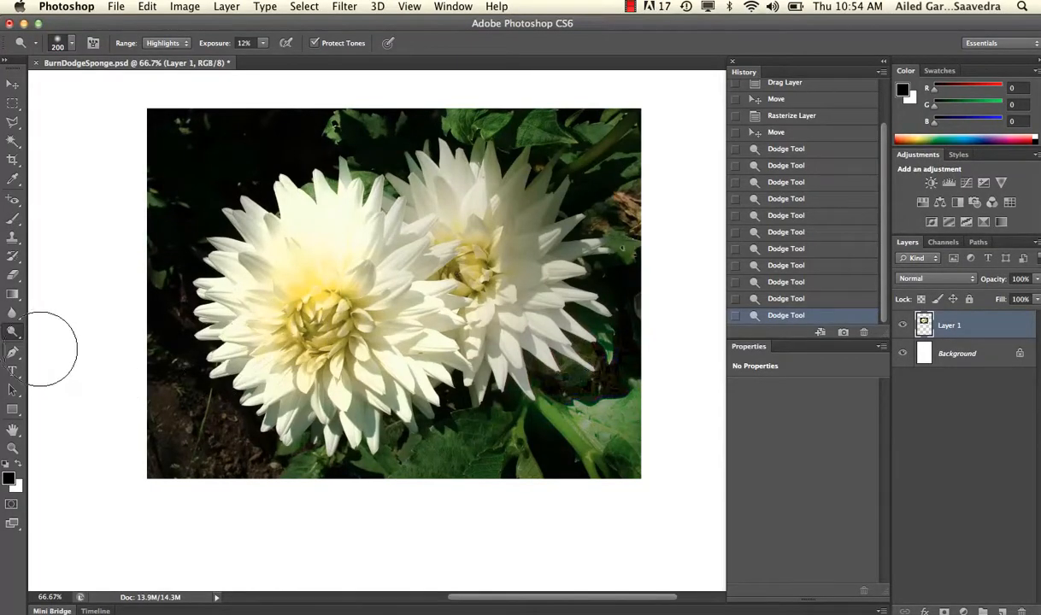
Burn the shadows around the back flower using the Burn tool with the Shadows range and a size 600 brush.
click(11, 332)
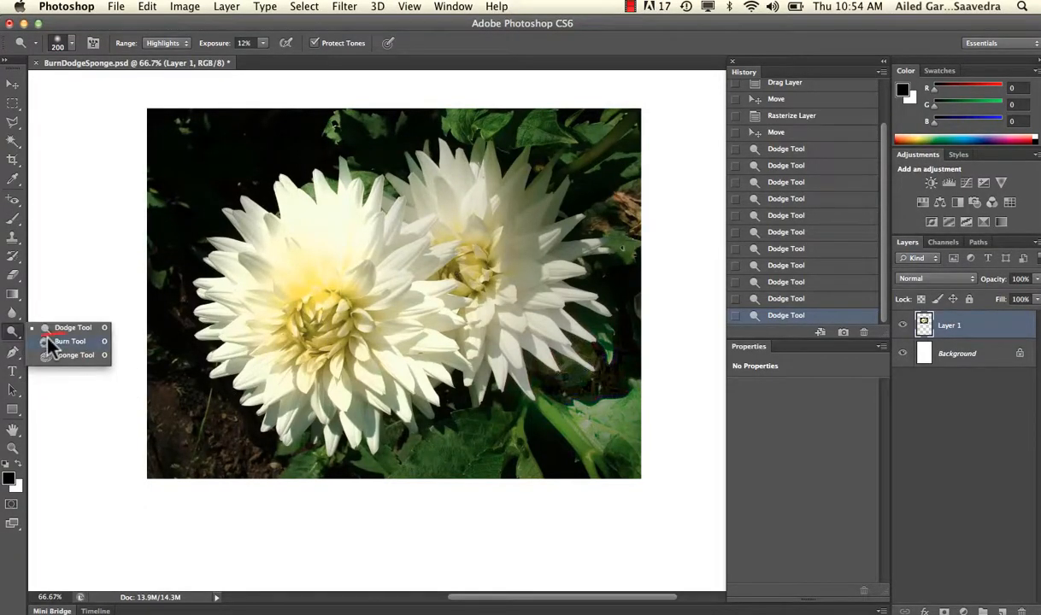
click(49, 341)
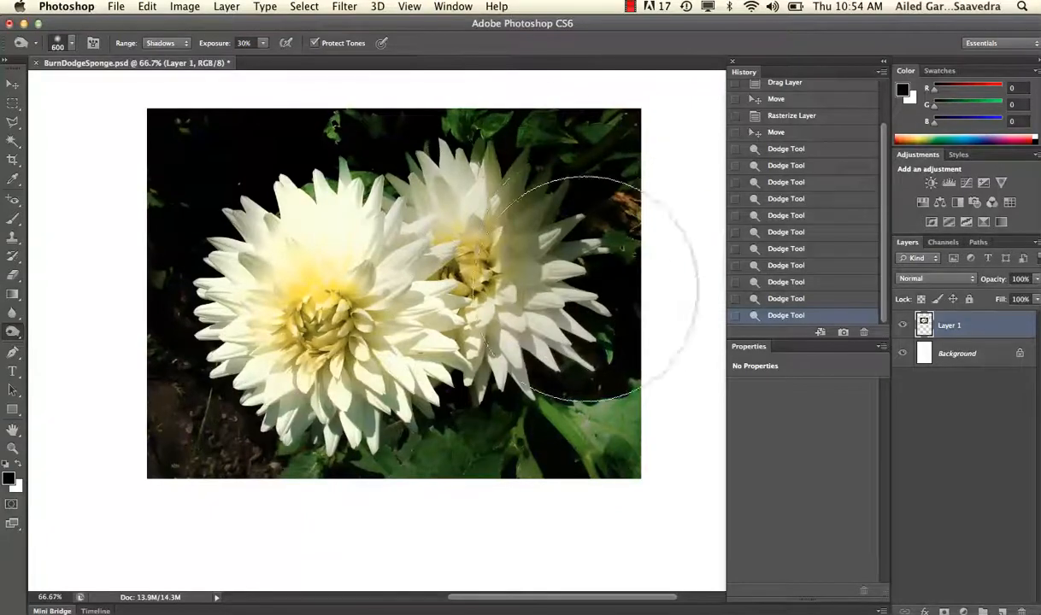
mouse_move(560, 176)
mouse_down()
mouse_move(532, 173)
mouse_move(523, 205)
mouse_move(542, 228)
mouse_move(551, 185)
mouse_up()
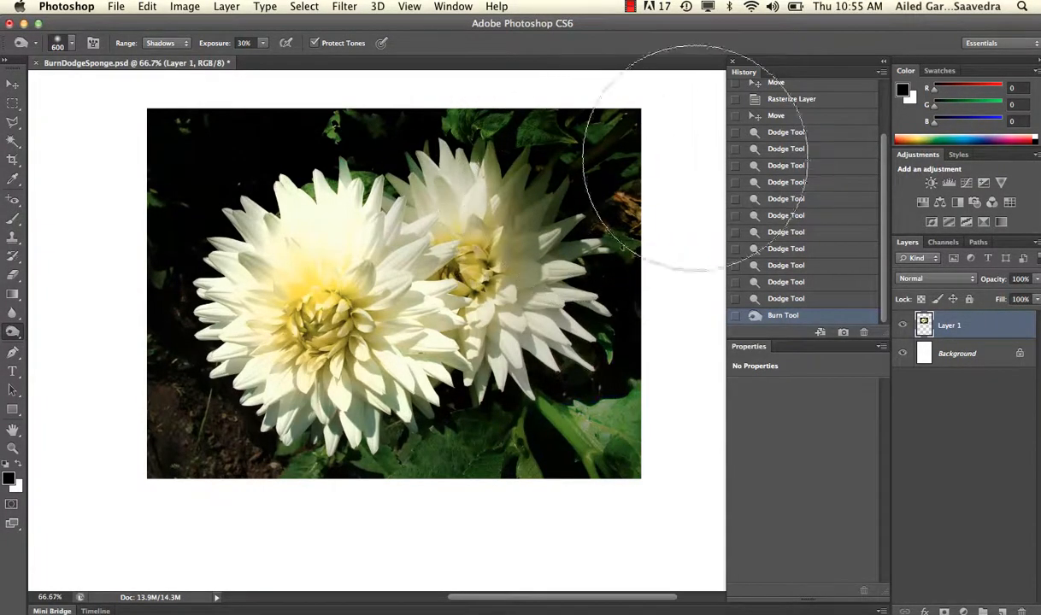
Compare the photo before and after the burn stroke by switching between the last two history states.
click(806, 301)
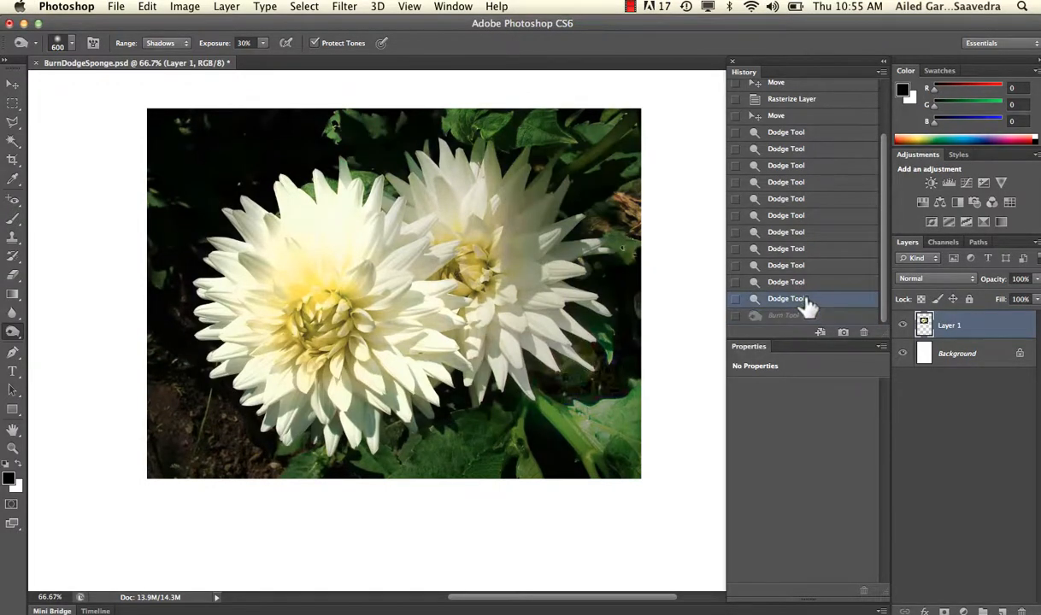
click(808, 317)
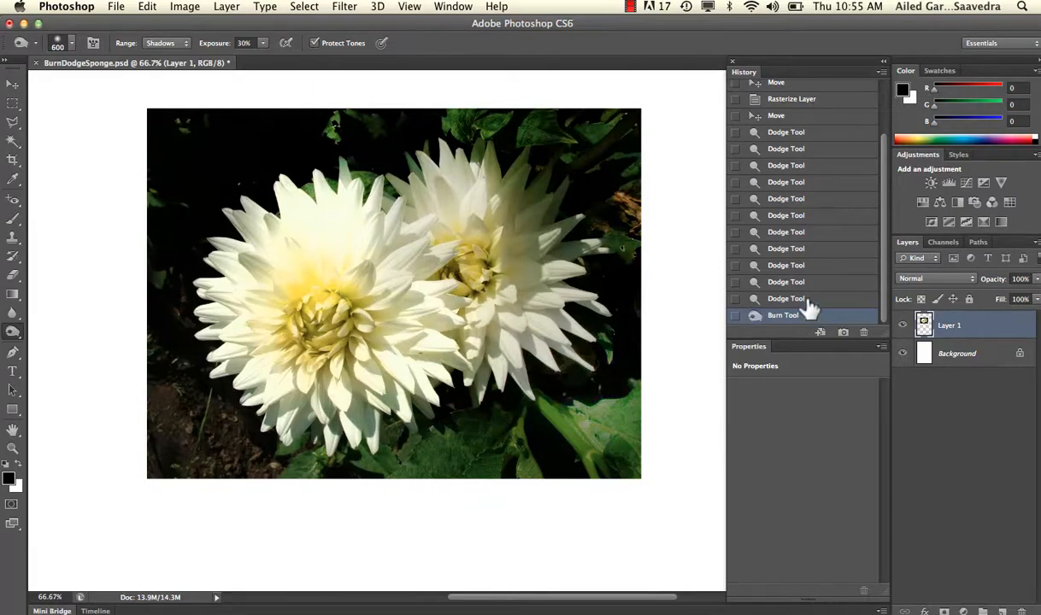
click(805, 301)
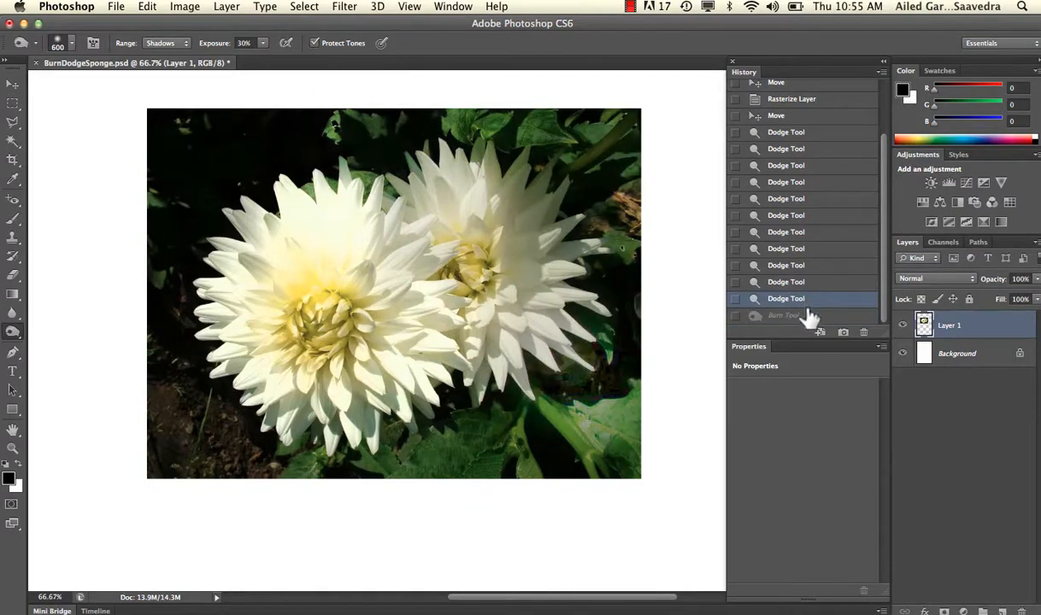
click(808, 317)
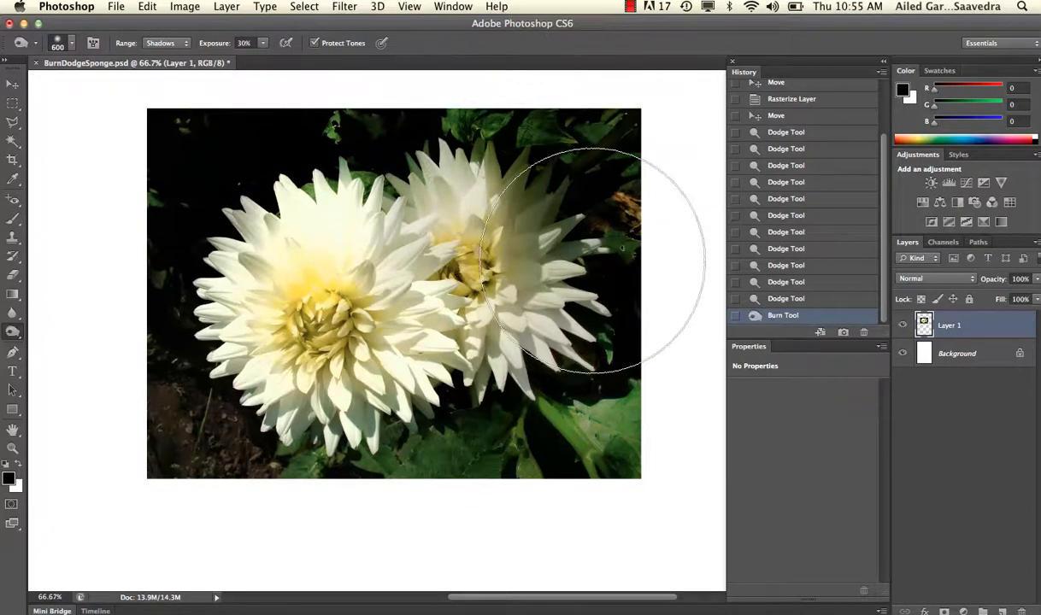
Burn the front flower with the Midtones range over its centre and the Highlights range over its upper petals.
click(190, 39)
click(187, 50)
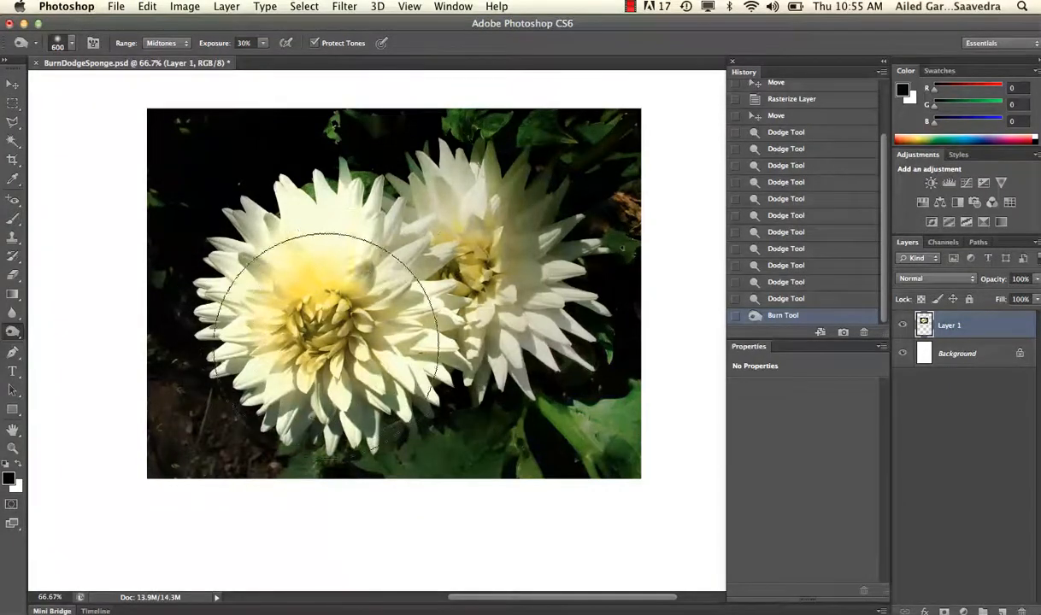
mouse_move(326, 317)
mouse_down()
mouse_move(355, 338)
mouse_move(305, 369)
mouse_move(346, 351)
mouse_move(343, 366)
mouse_move(334, 329)
mouse_up()
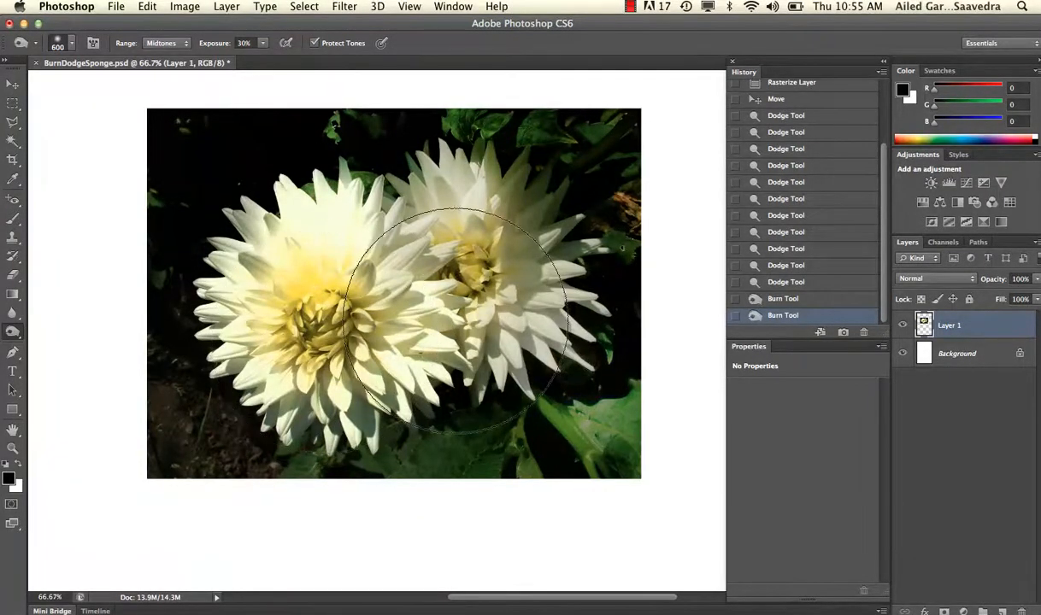
click(177, 51)
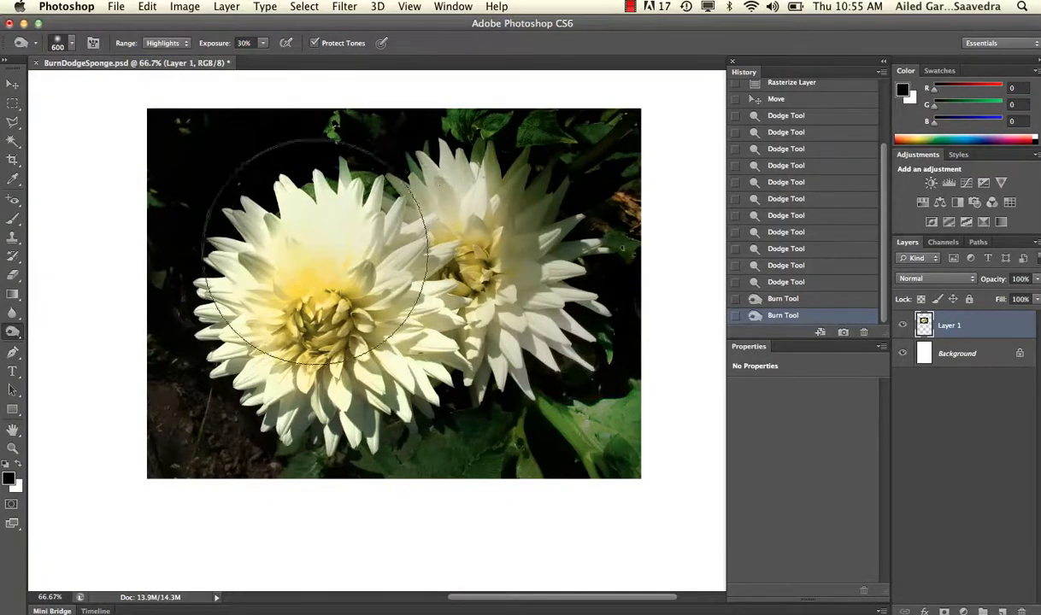
mouse_move(318, 248)
mouse_down()
mouse_move(314, 256)
mouse_move(329, 244)
mouse_move(376, 320)
mouse_move(333, 253)
mouse_move(244, 188)
mouse_up()
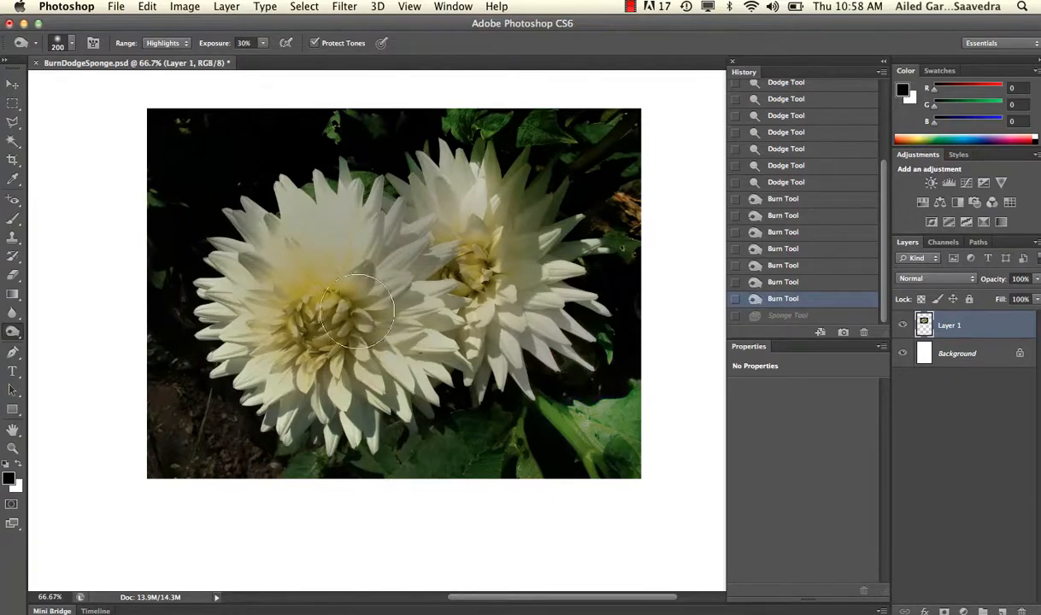
Set up the Sponge tool in Desaturate mode and enlarge its brush to 100.
click(15, 329)
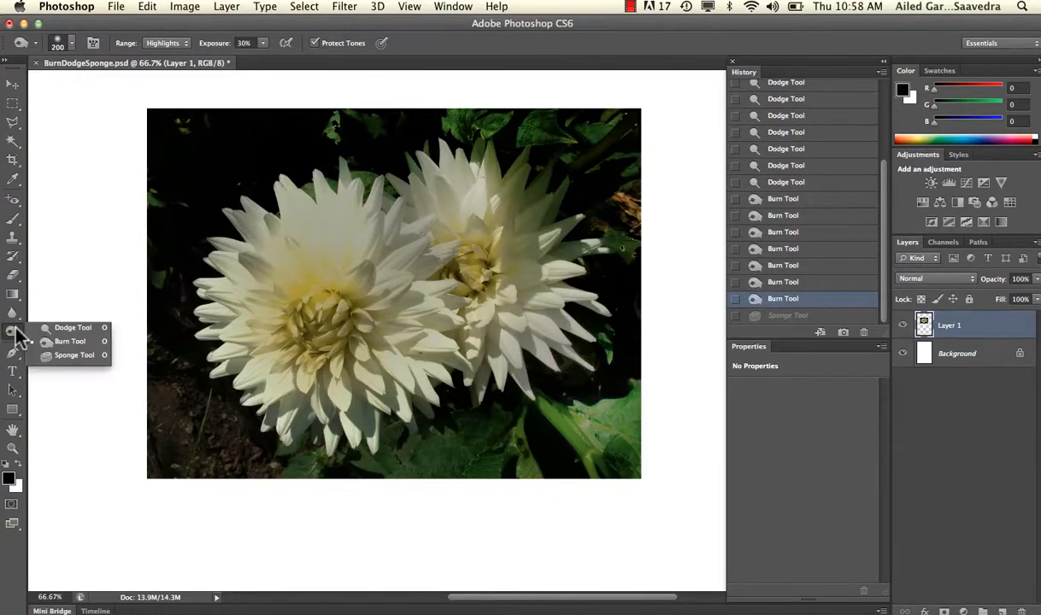
click(74, 355)
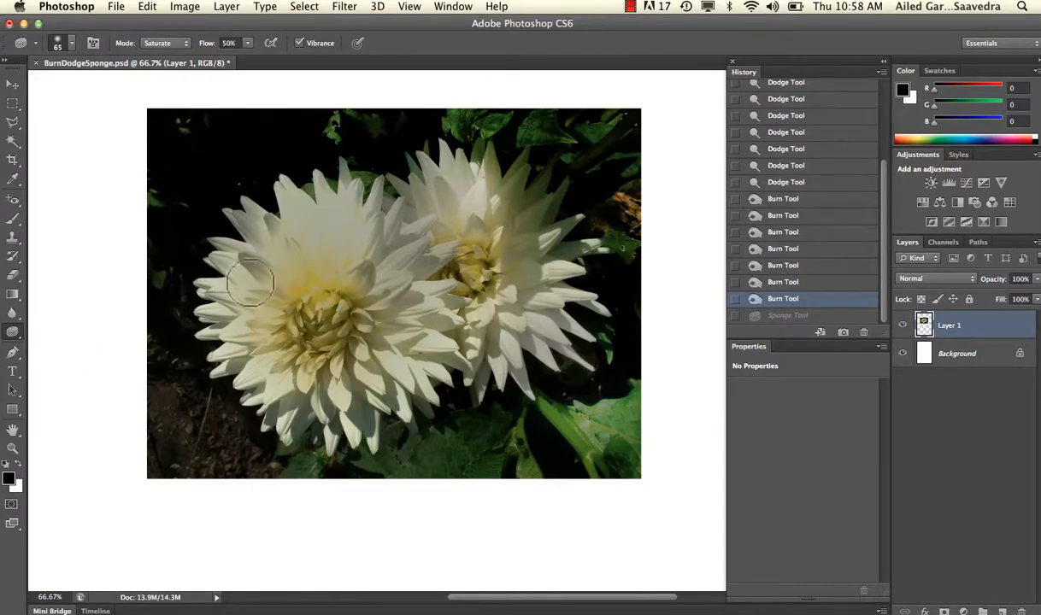
click(182, 47)
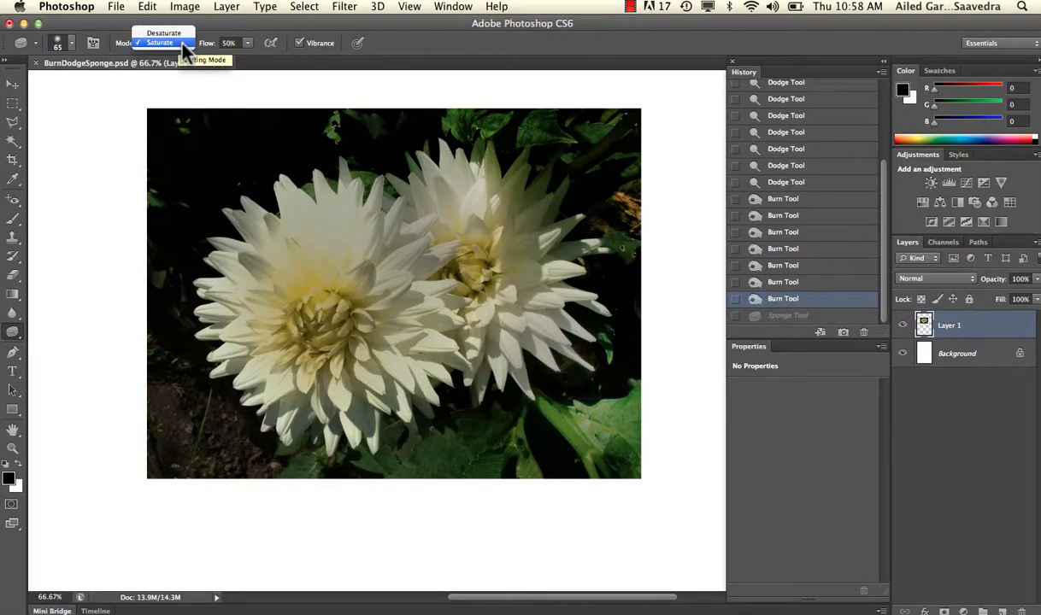
click(182, 45)
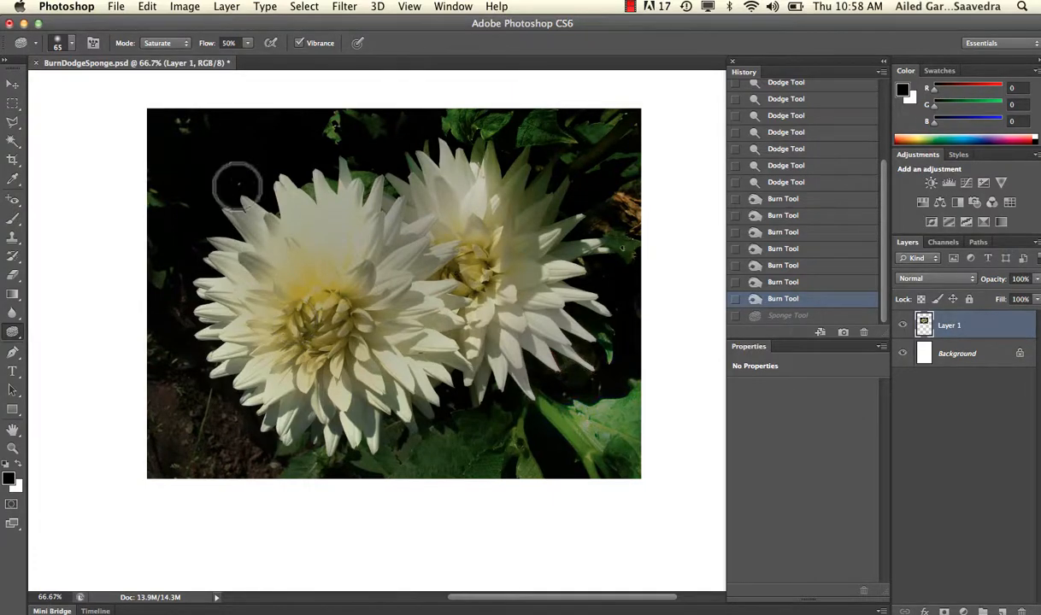
click(175, 33)
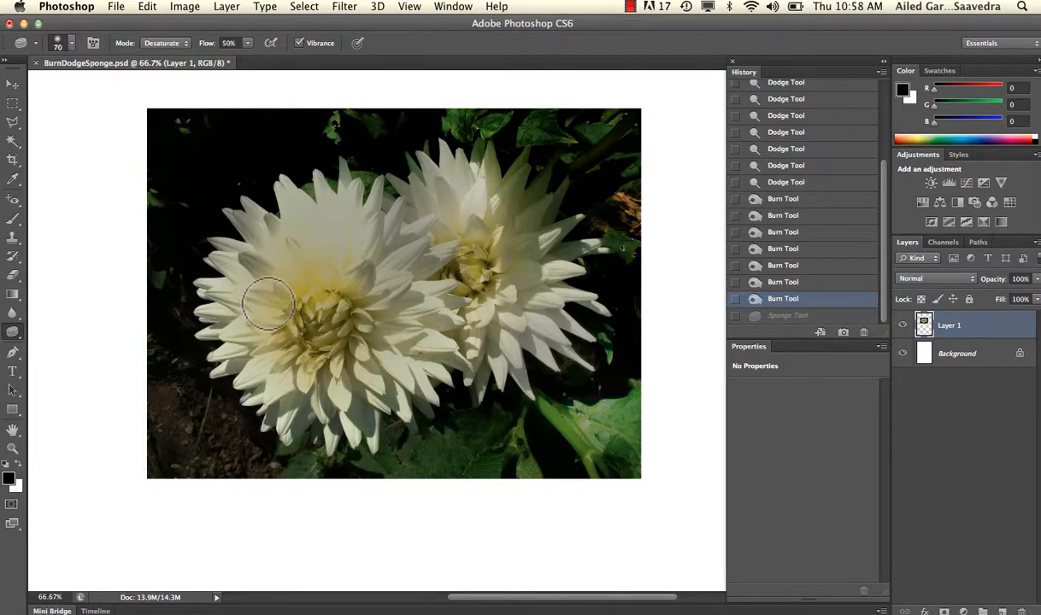
key(bracketright)
key(bracketright)
key(bracketright)
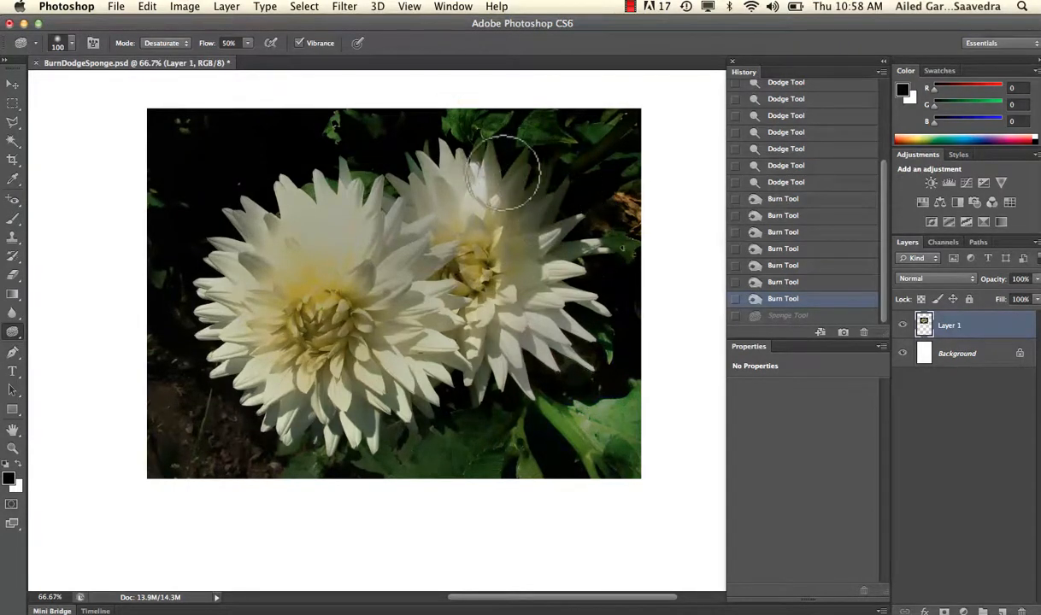
Desaturate the back flower's upper and outer petals with the Sponge tool, then compare the photo before and after using the history states.
mouse_move(538, 170)
mouse_down()
mouse_move(507, 182)
mouse_move(551, 200)
mouse_move(486, 138)
mouse_move(519, 171)
mouse_up()
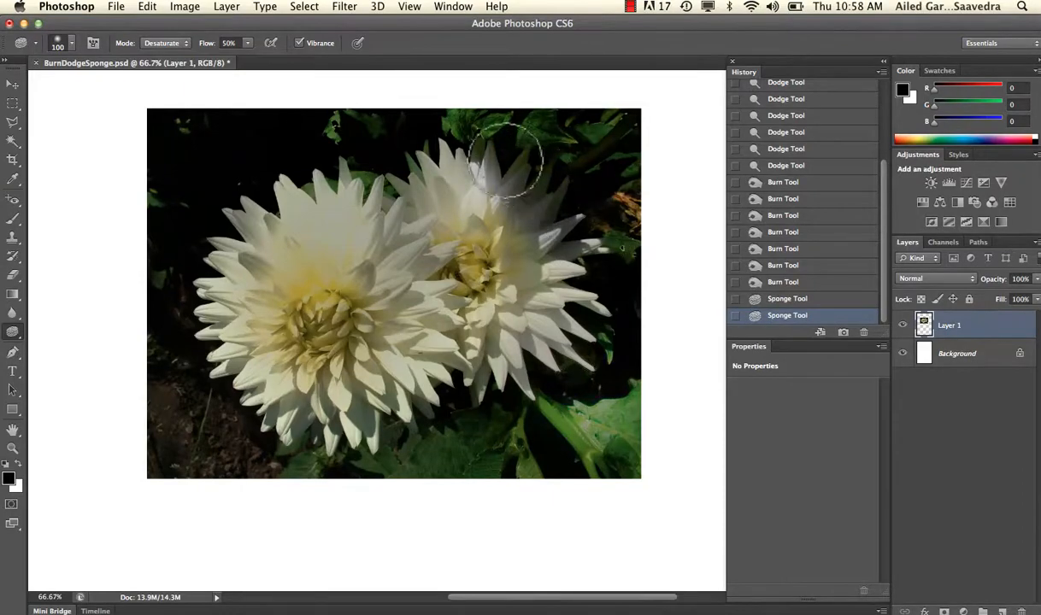
mouse_move(562, 215)
mouse_down()
mouse_move(512, 207)
mouse_move(529, 222)
mouse_move(564, 277)
mouse_up()
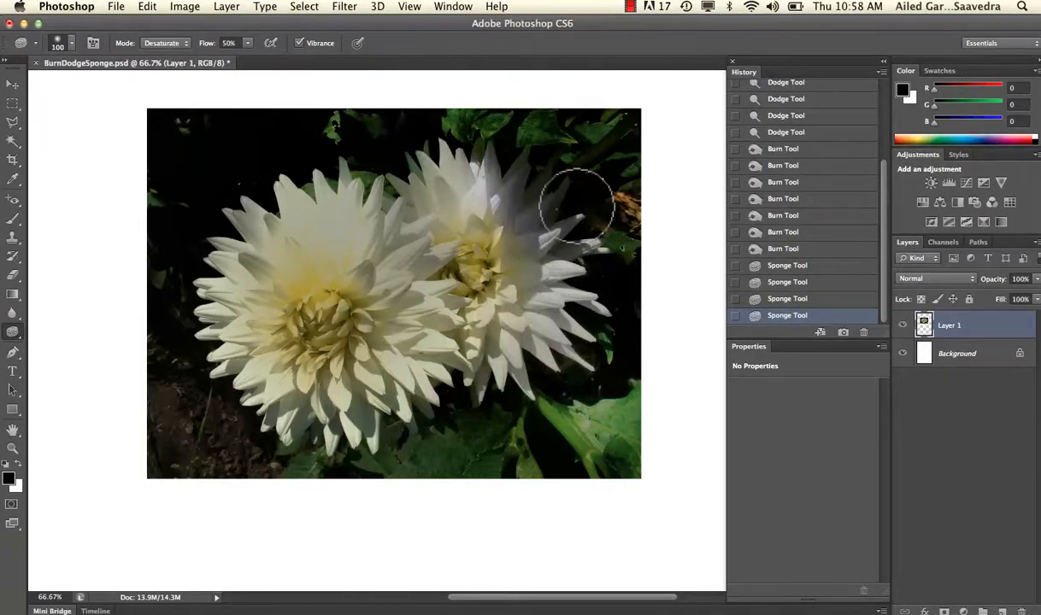
click(795, 248)
click(820, 318)
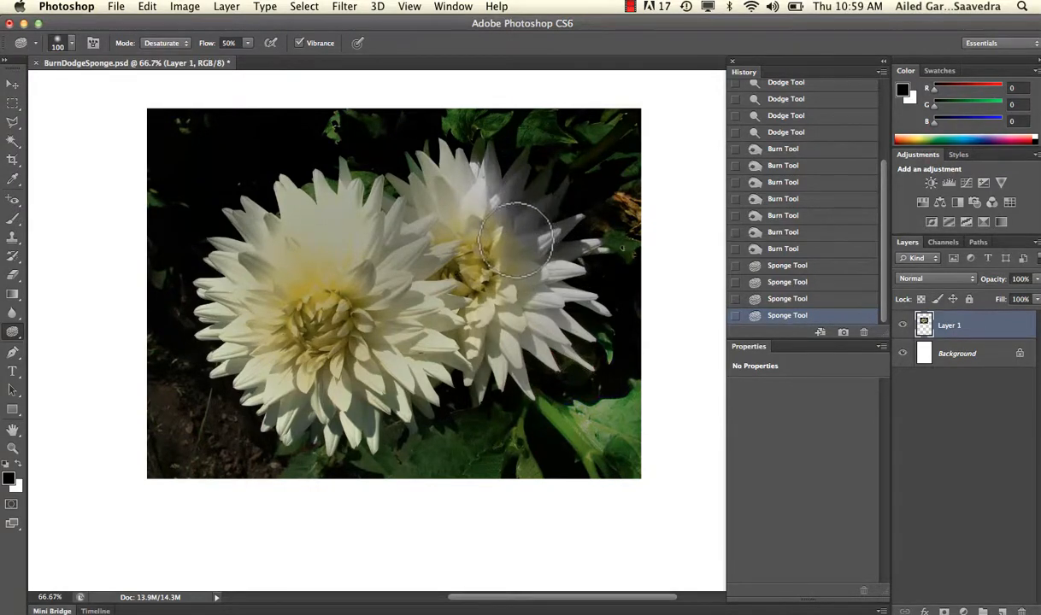
Desaturate the petals beside the back flower's centre and step back in the history to before the last Sponge stroke.
mouse_move(511, 264)
mouse_down()
mouse_move(512, 301)
mouse_move(491, 226)
mouse_move(506, 254)
mouse_move(481, 229)
mouse_move(509, 283)
mouse_up()
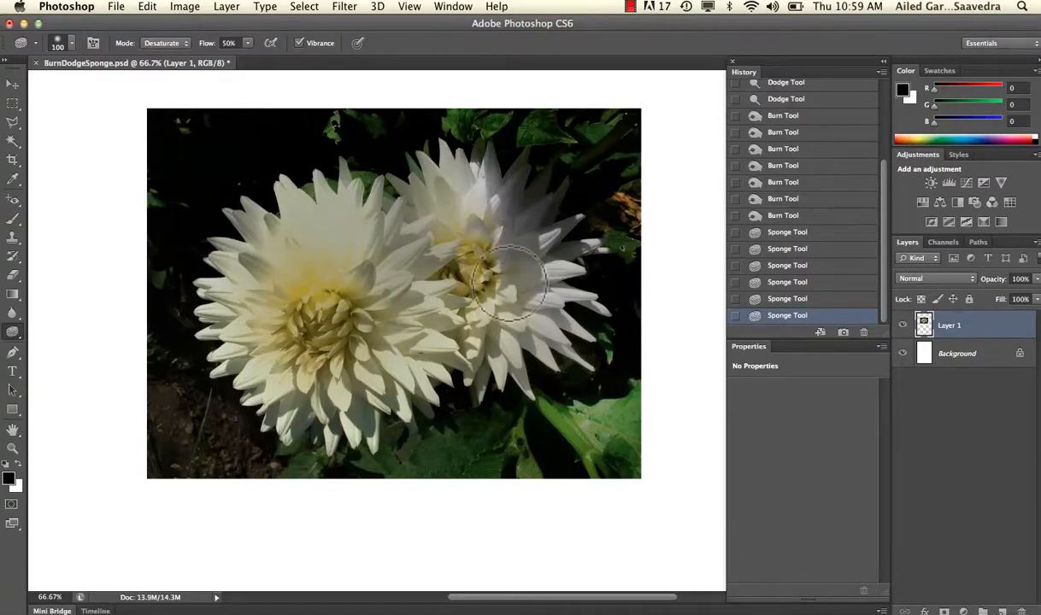
click(802, 285)
click(801, 304)
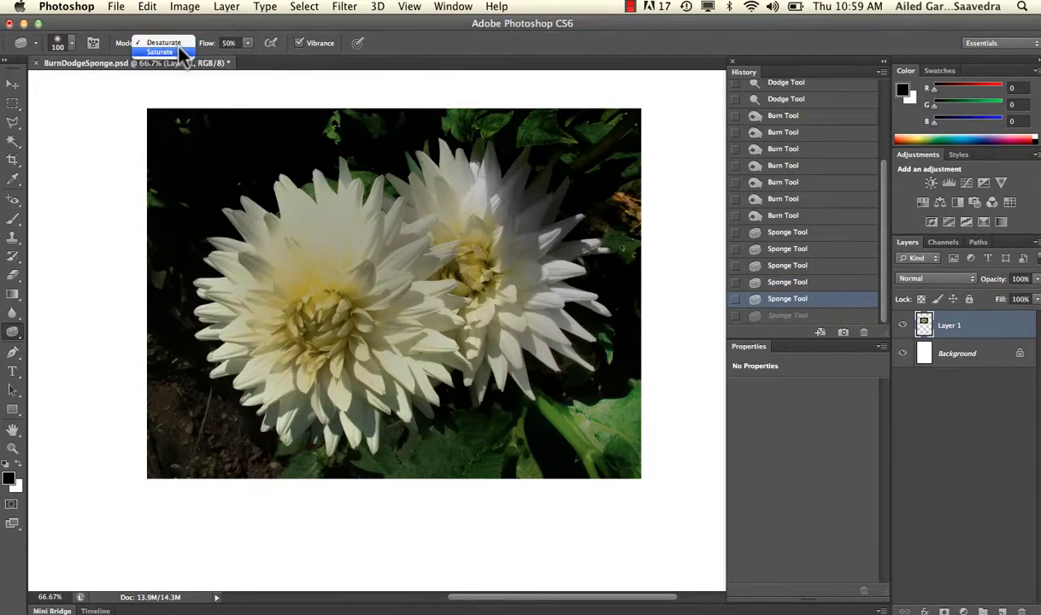
Saturate the front flower's yellow centre using the Sponge tool's Saturate mode, and compare the history states before and after the stroke.
click(179, 51)
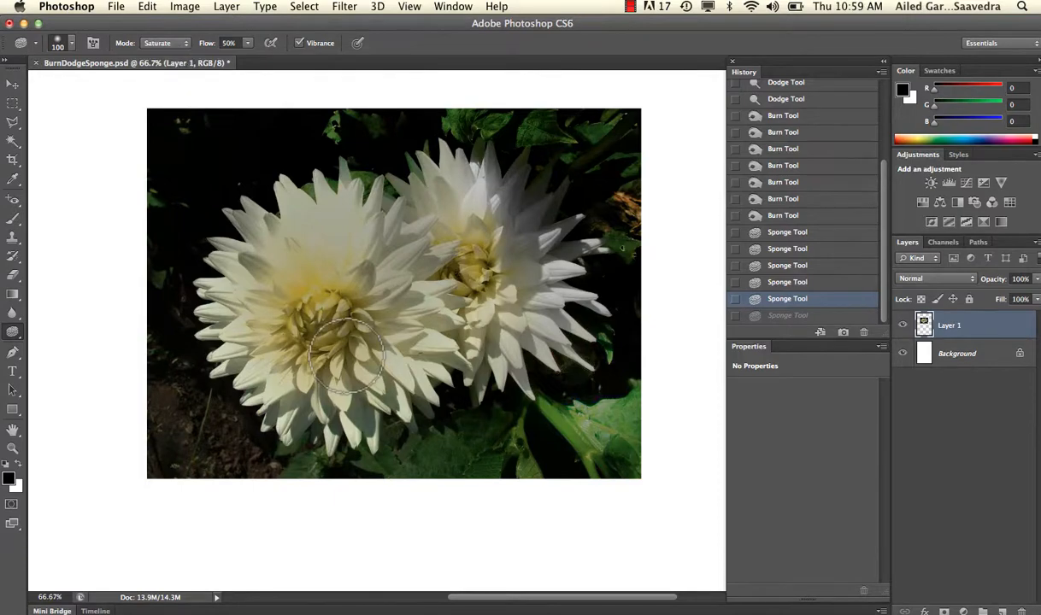
mouse_move(336, 329)
mouse_down()
mouse_move(317, 298)
mouse_move(340, 333)
mouse_move(294, 300)
mouse_move(322, 365)
mouse_move(302, 284)
mouse_move(340, 329)
mouse_move(275, 313)
mouse_up()
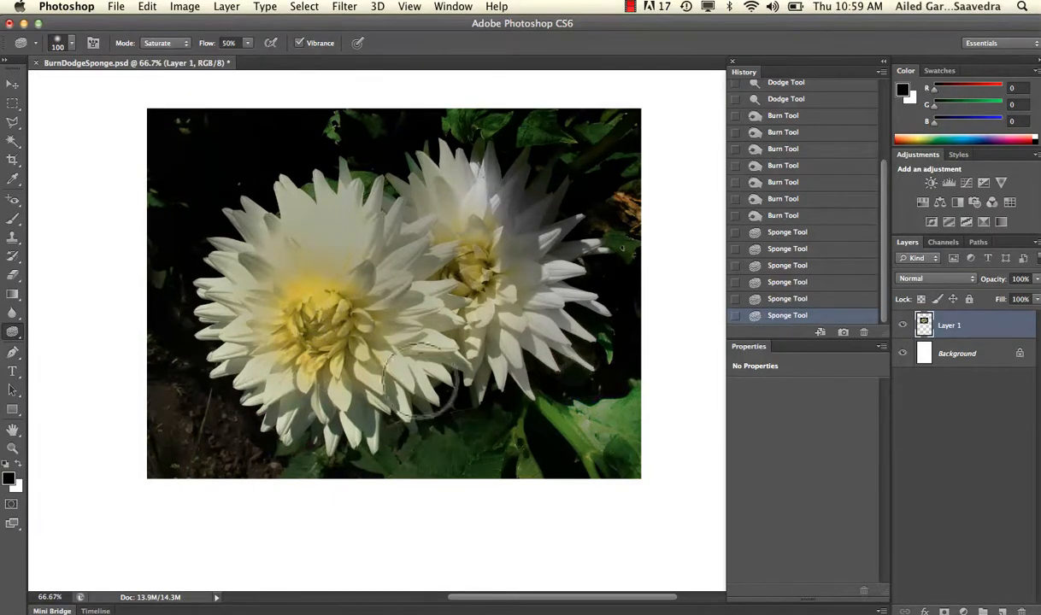
click(794, 299)
click(810, 316)
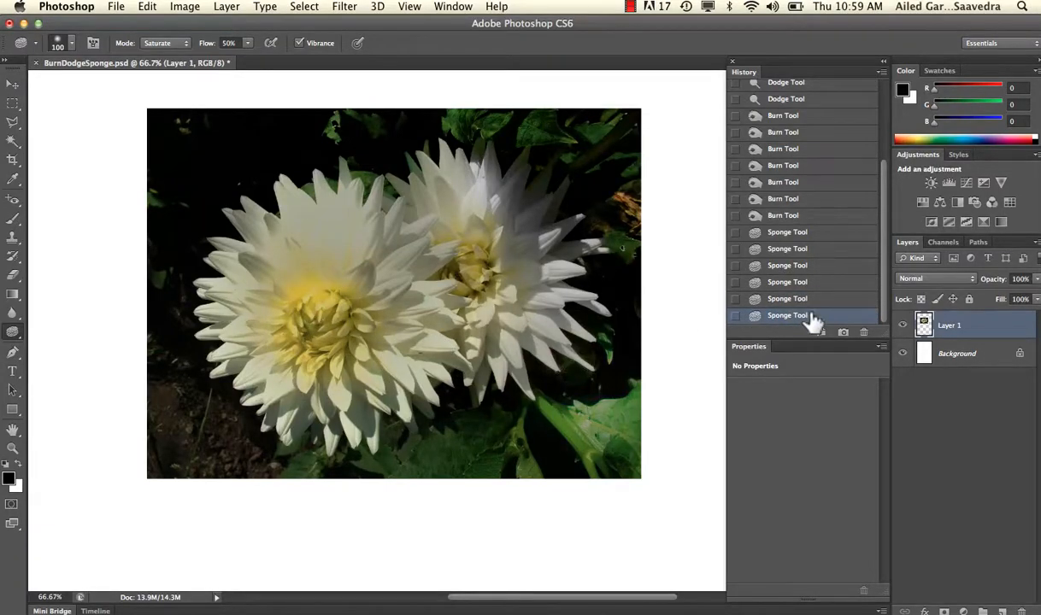
click(810, 304)
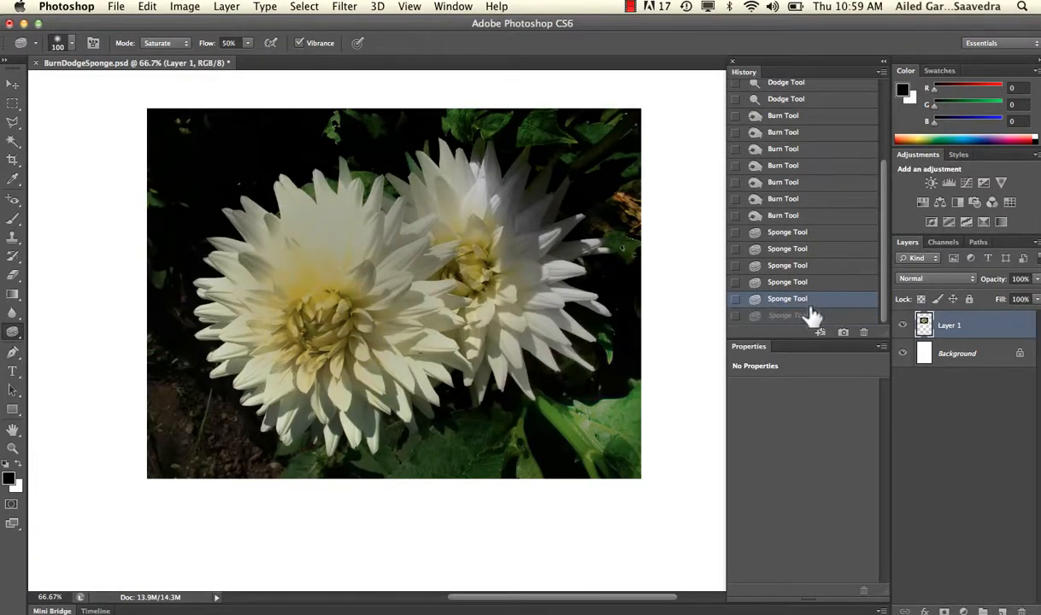
click(810, 316)
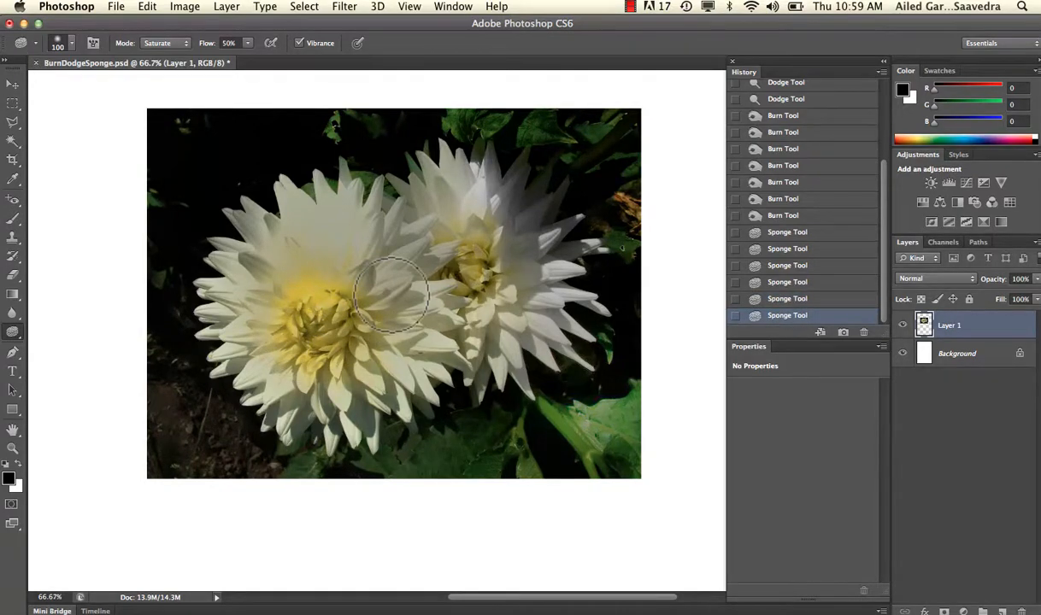
Check the Sponge brush's size settings and enlarge the brush to 125.
click(73, 42)
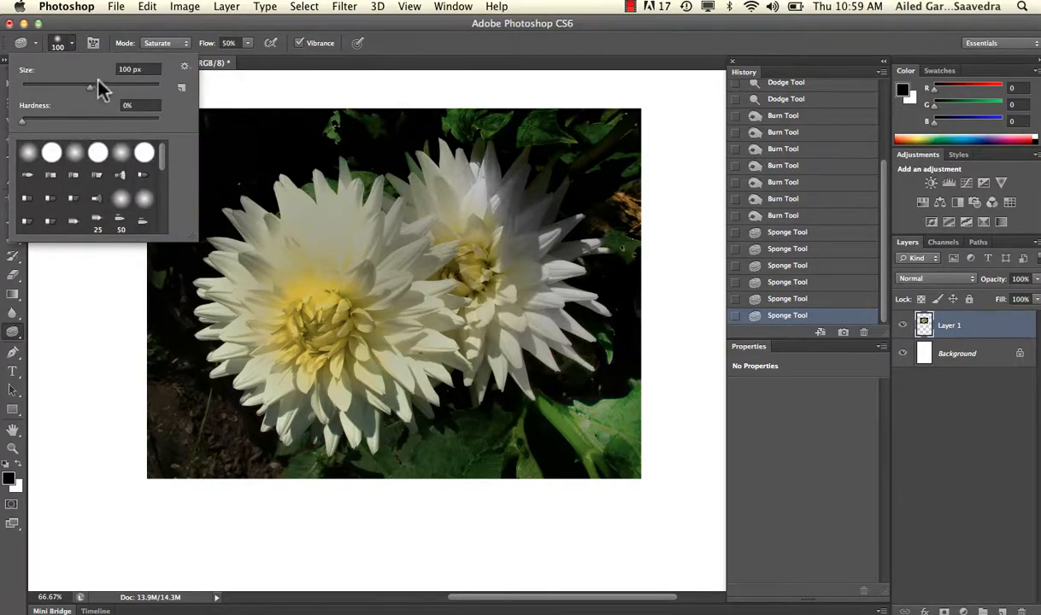
click(355, 246)
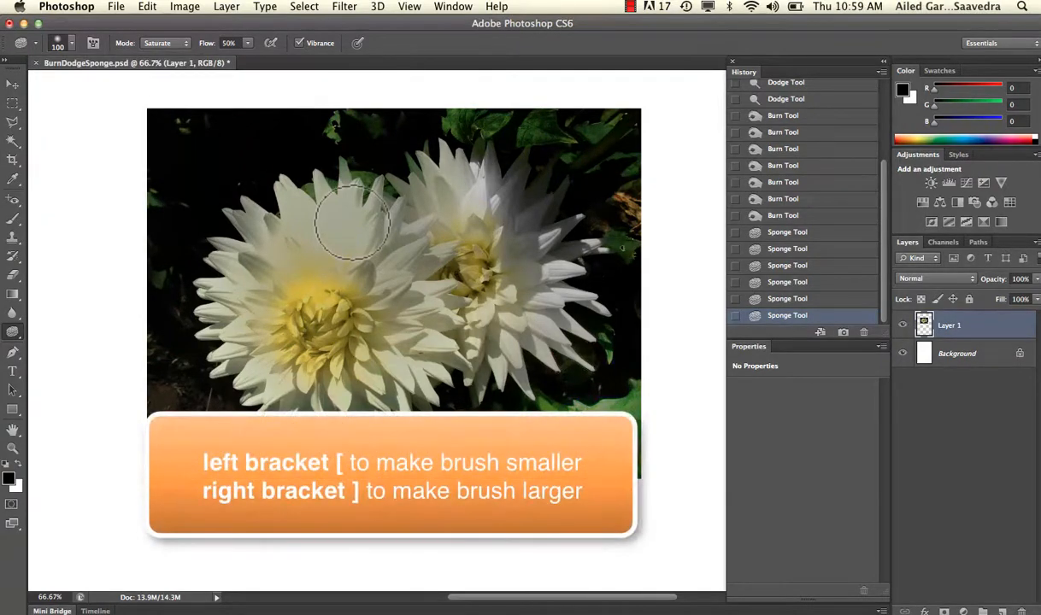
key(bracketright)
key(bracketright)
key(bracketright)
key(bracketright)
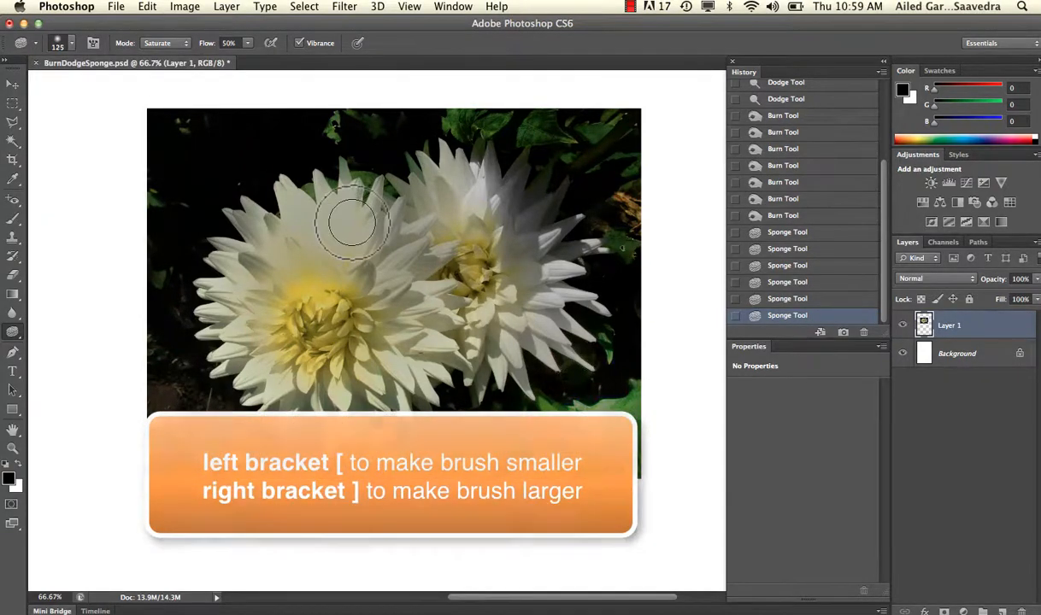